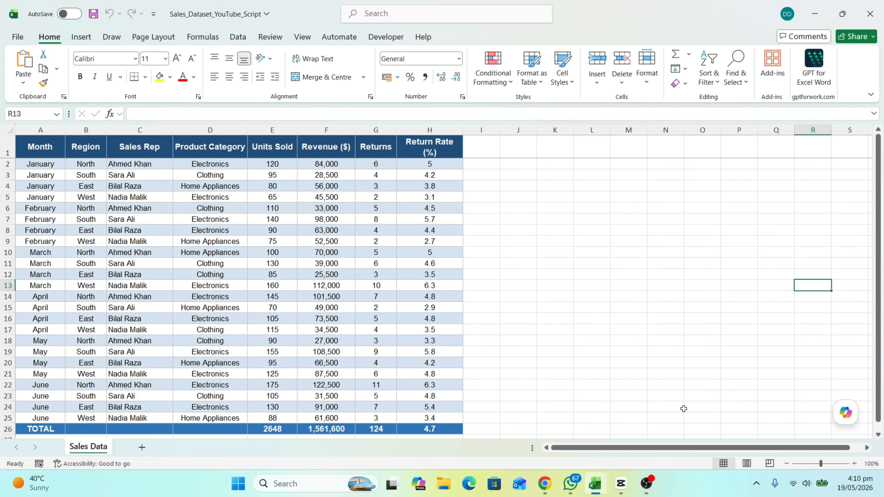
Open the ribbon customisation settings, list all commands and select the Analyse Data command.
click(814, 252)
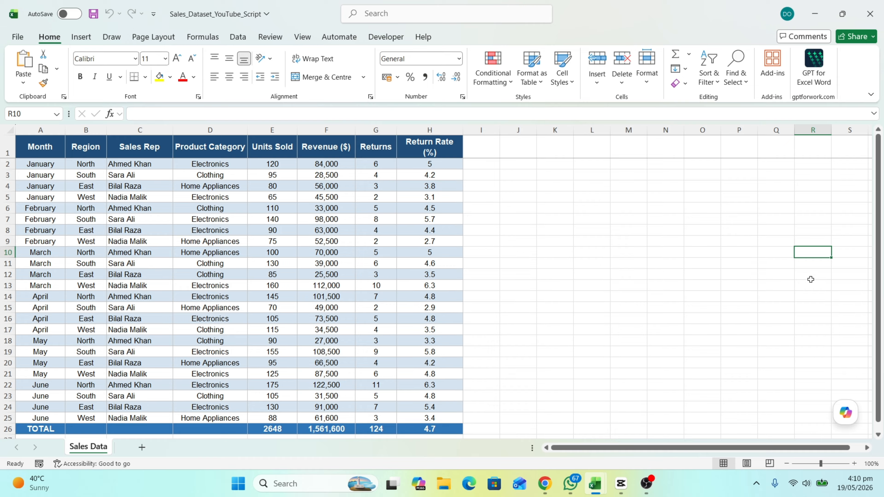
right_click(854, 69)
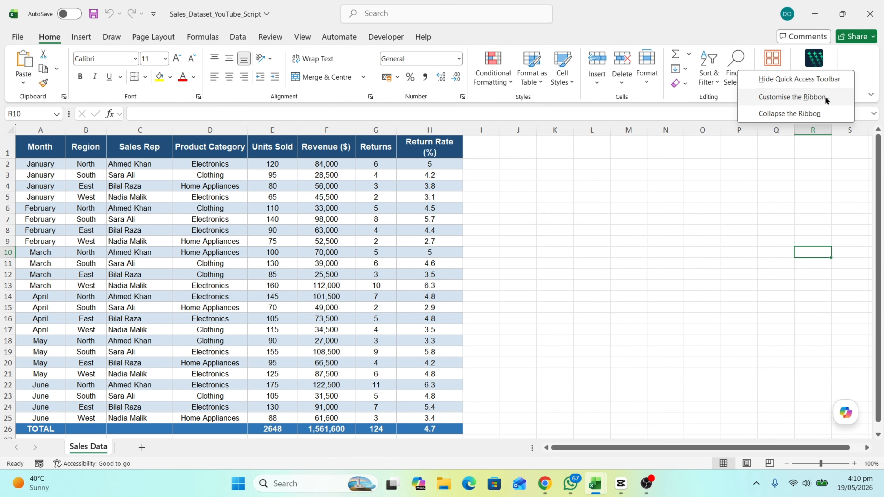
click(826, 99)
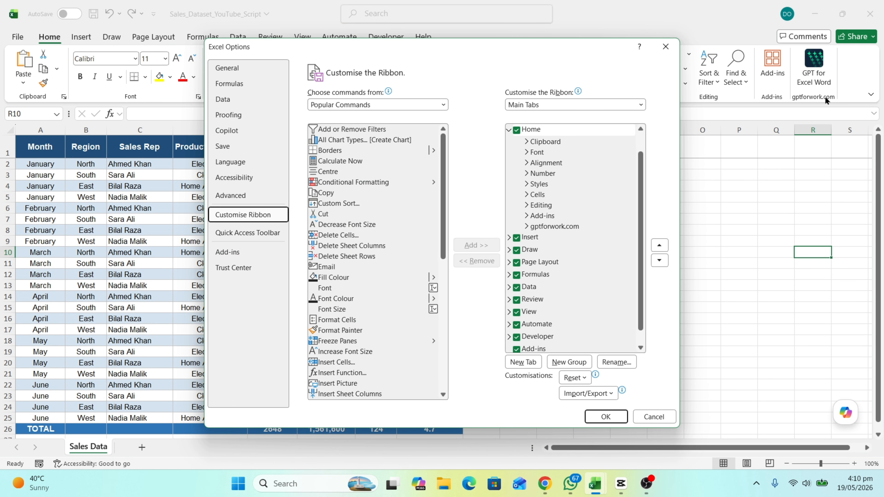
click(444, 105)
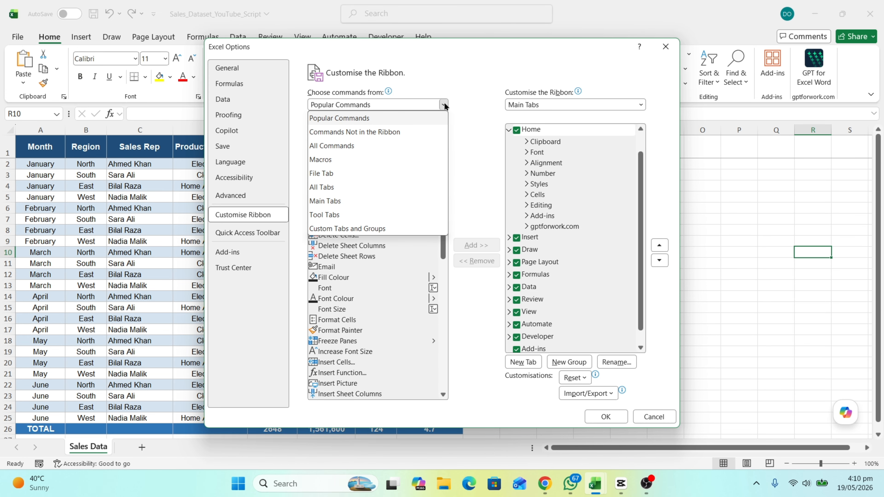
key(Escape)
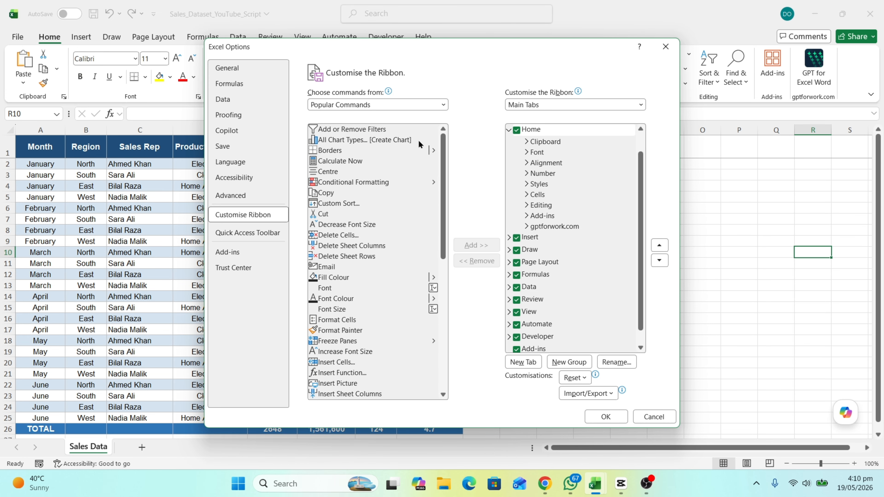
scroll(391, 205, down, 10)
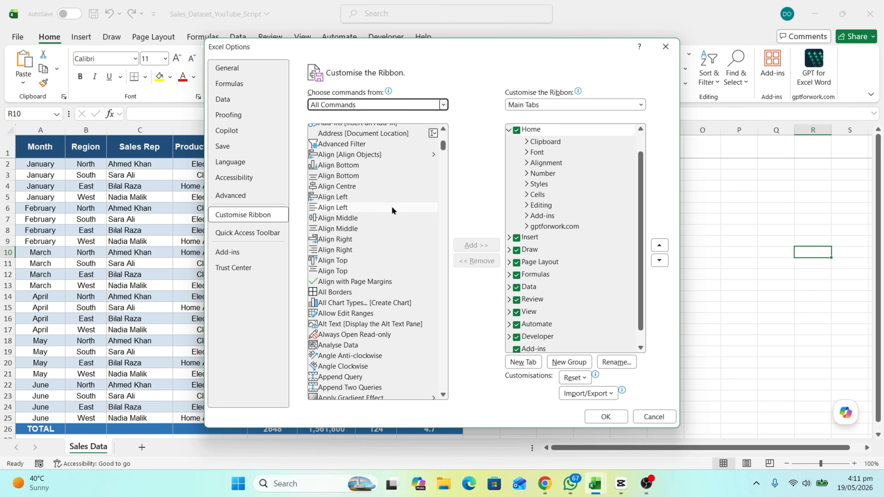
scroll(391, 207, down, 13)
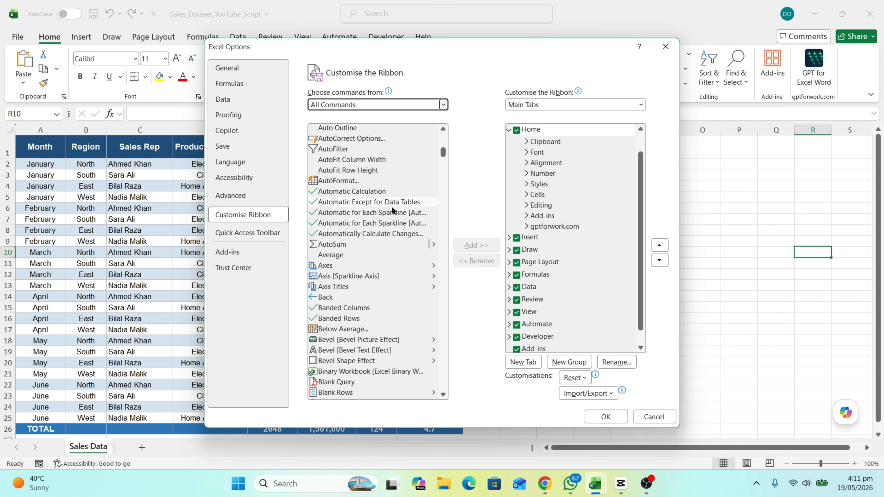
scroll(392, 210, up, 4)
scroll(390, 205, up, 2)
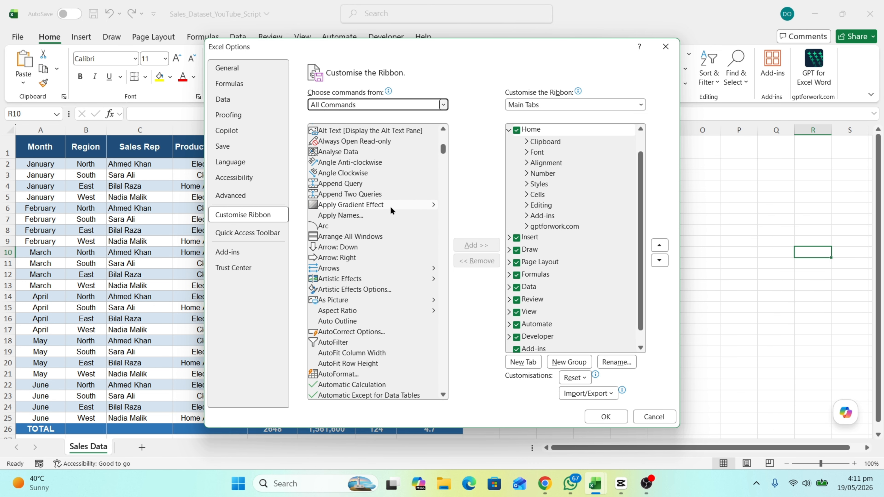
click(368, 152)
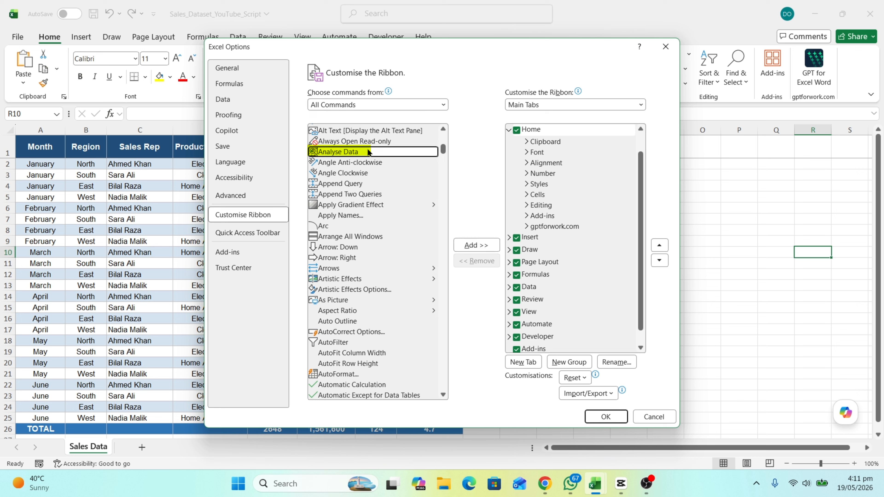
Create a new custom group under Home in the ribbon, add the Analyse Data command to it and apply the customisation.
click(527, 131)
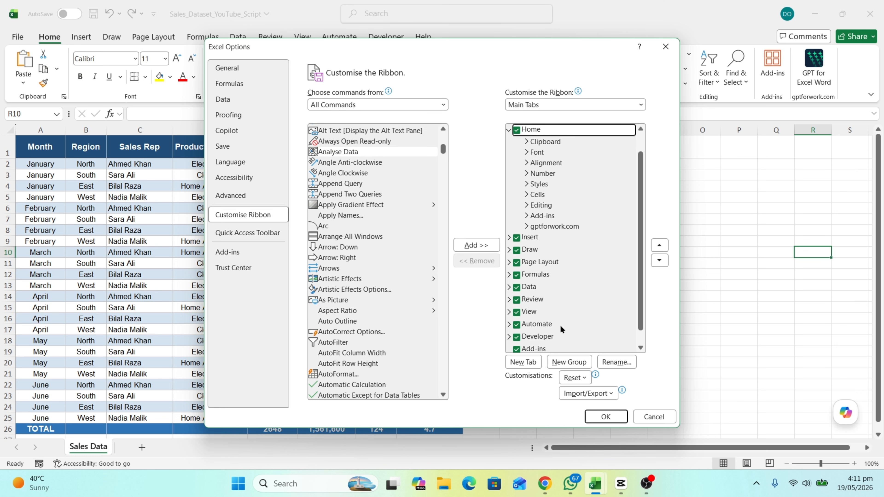
click(564, 362)
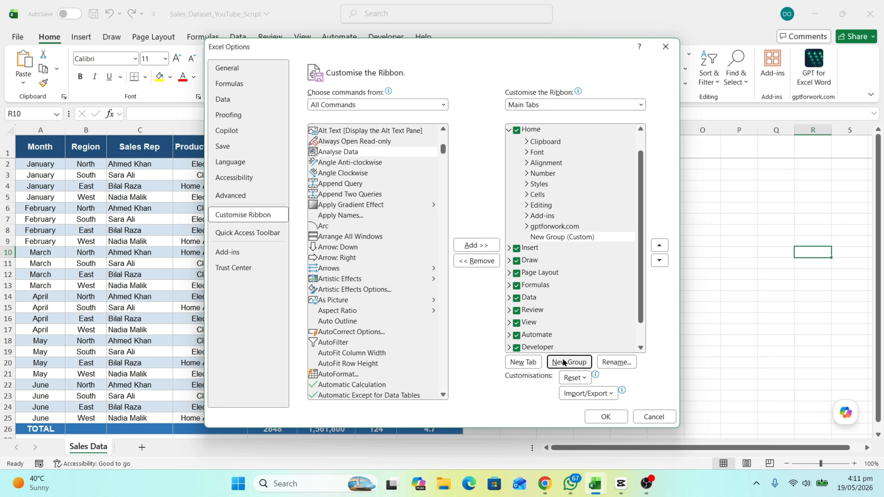
click(547, 238)
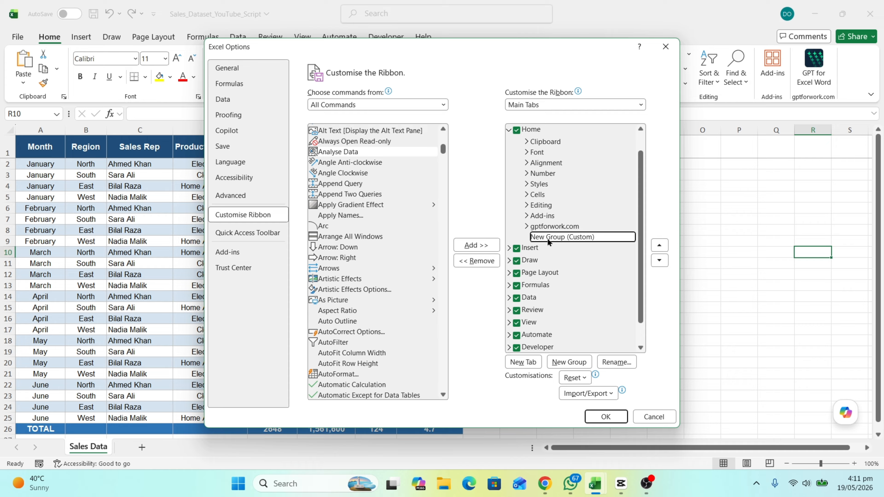
click(394, 152)
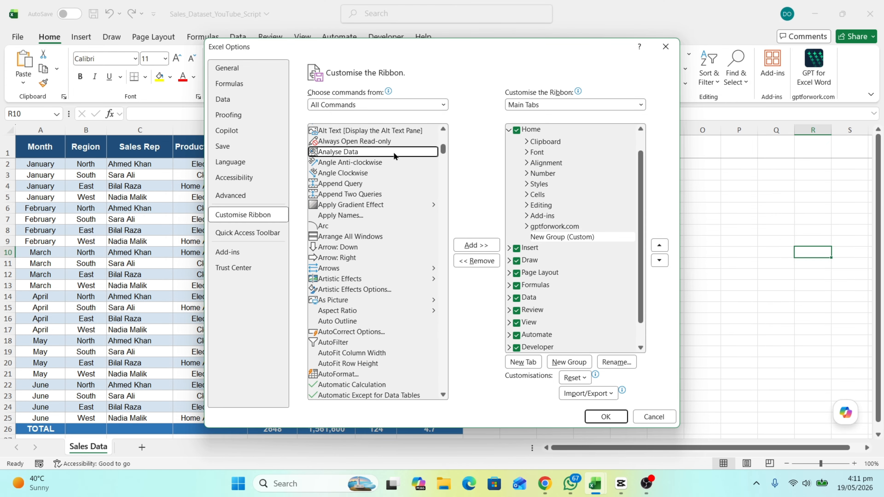
click(473, 245)
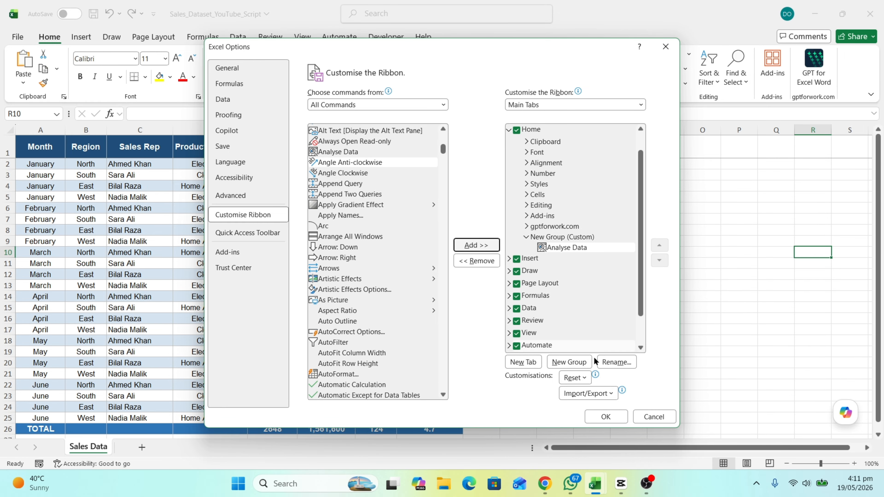
click(605, 417)
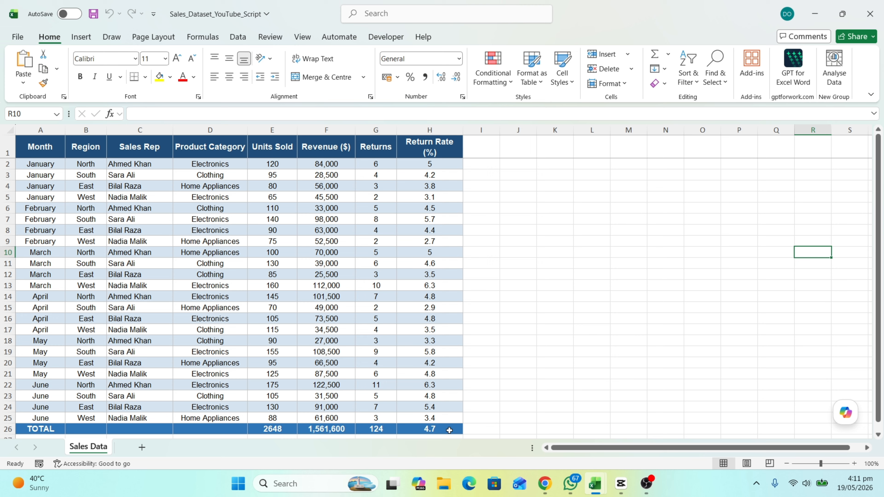
Convert the sales data range A1:H26 into a table with headers.
drag(449, 430, 14, 147)
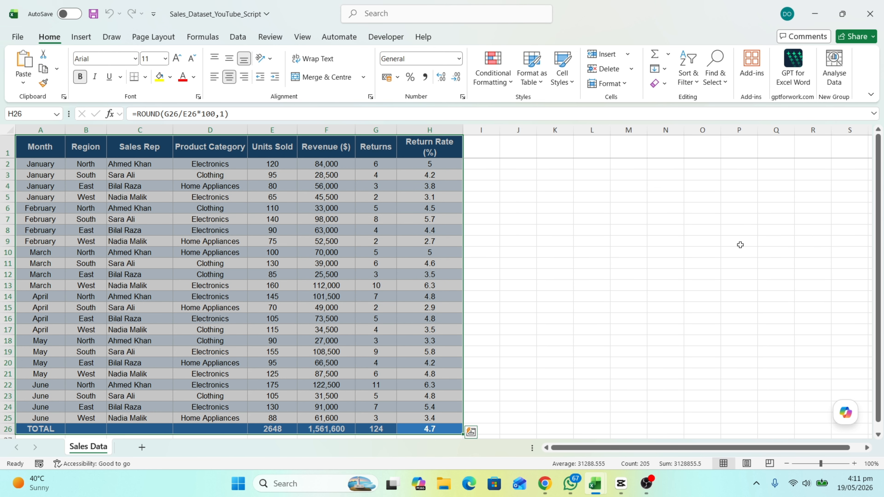
key(ctrl+t)
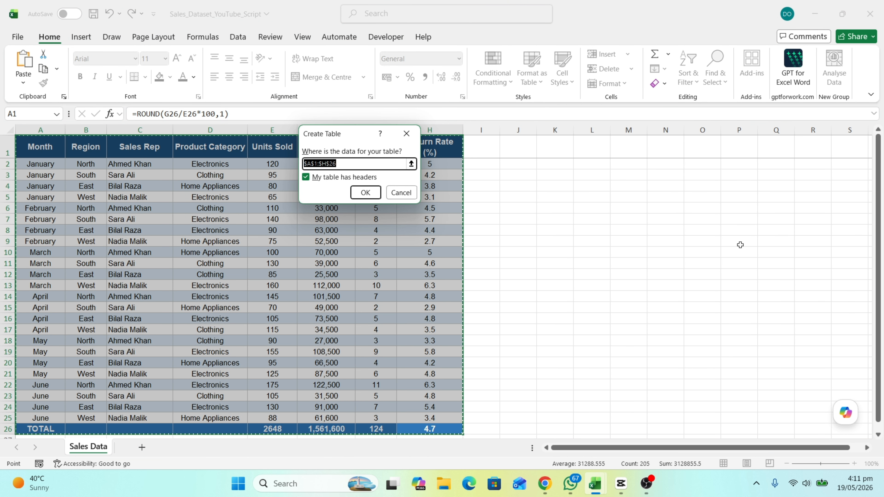
click(365, 193)
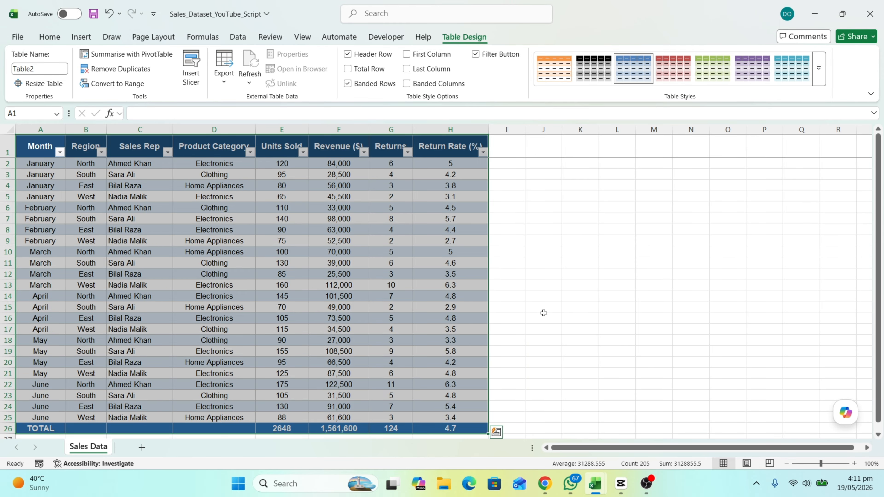
click(544, 313)
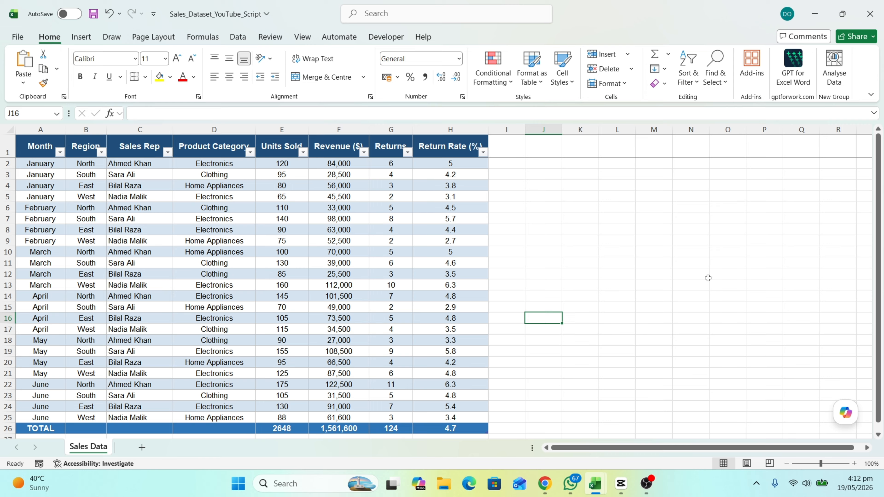
Run Analyse Data on the sales table, expand the list to all results and review the suggested insights.
click(836, 70)
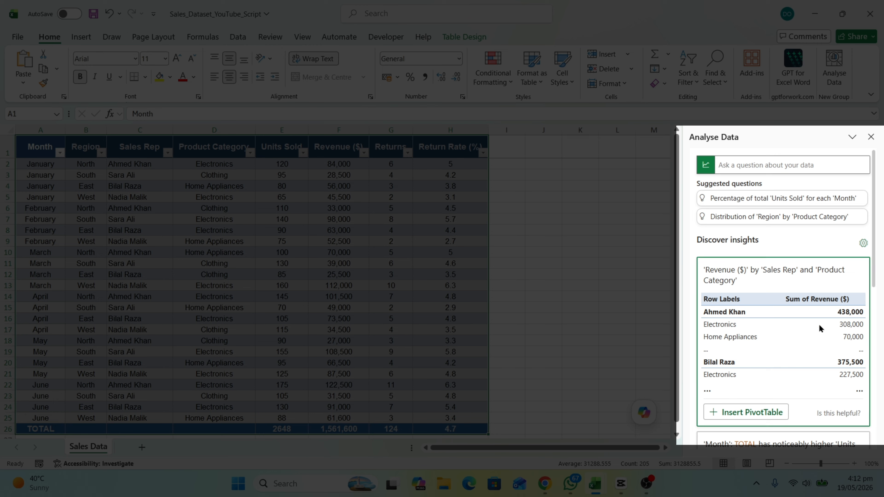
scroll(819, 324, down, 7)
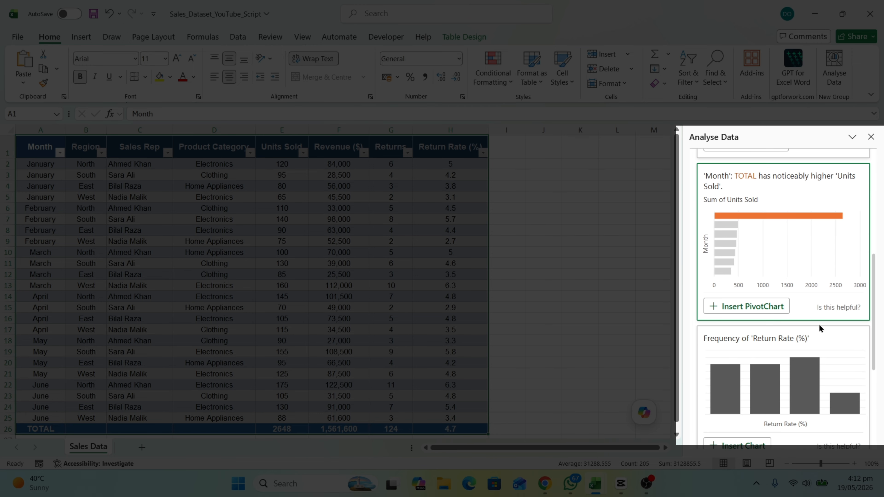
scroll(815, 308, down, 5)
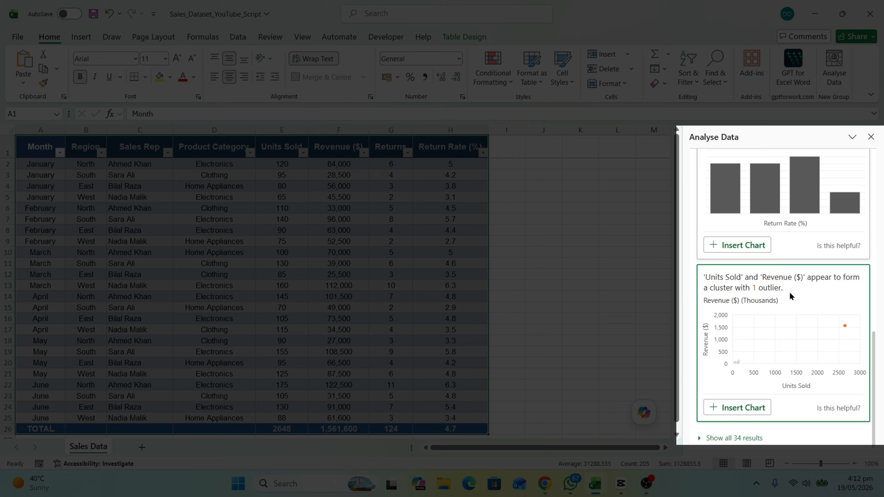
click(729, 438)
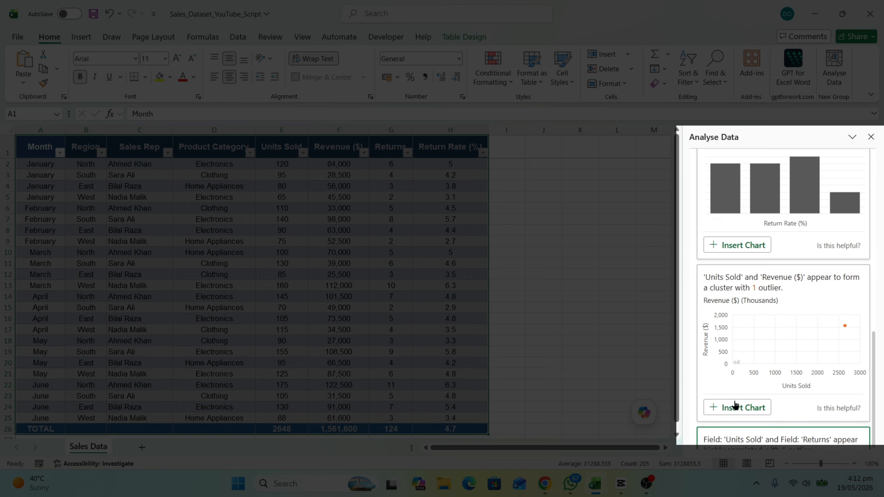
scroll(742, 362, down, 3)
scroll(742, 361, down, 7)
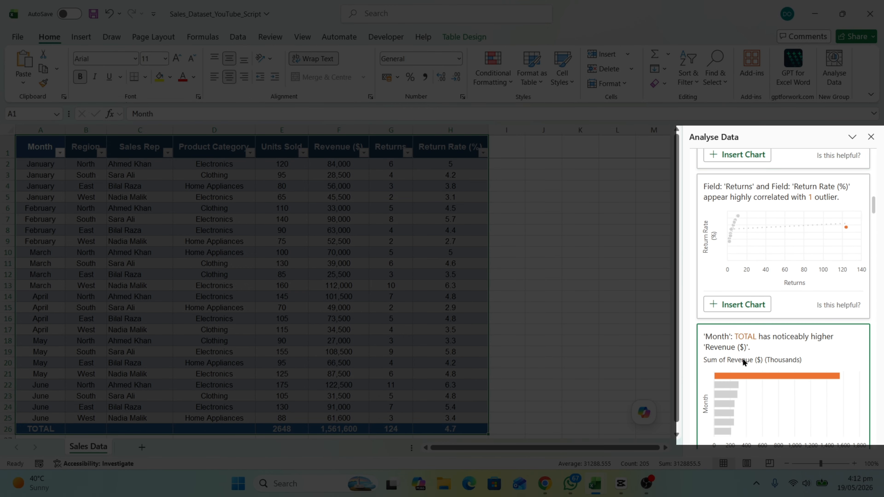
scroll(742, 362, down, 11)
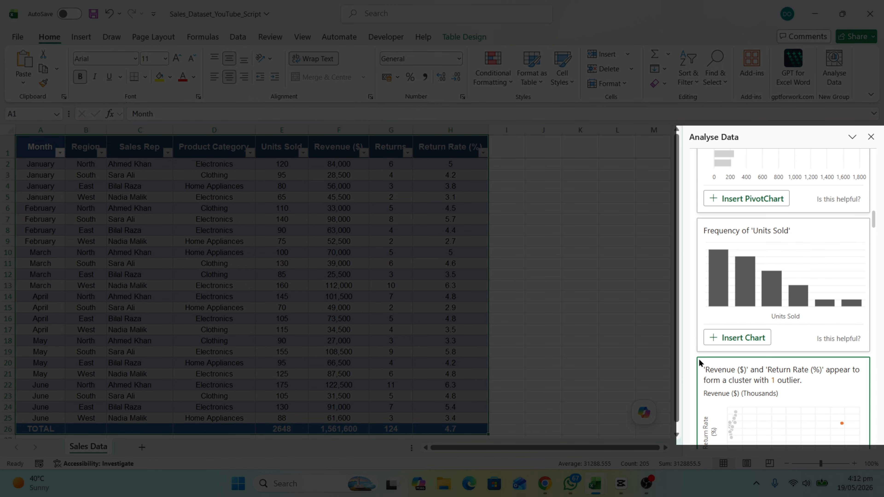
scroll(697, 364, down, 11)
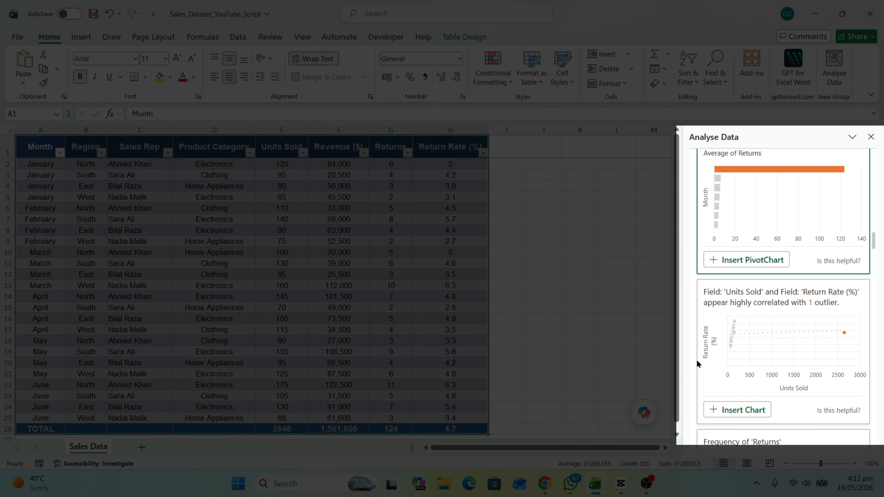
scroll(697, 364, down, 4)
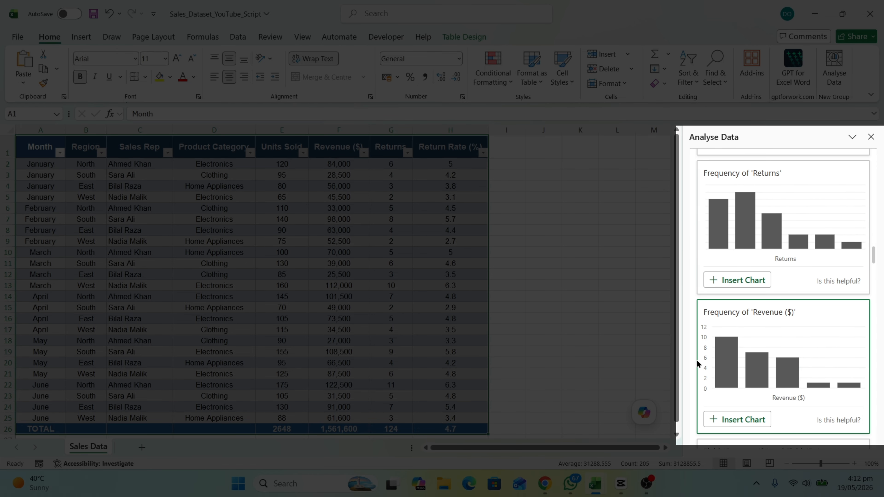
scroll(697, 364, down, 4)
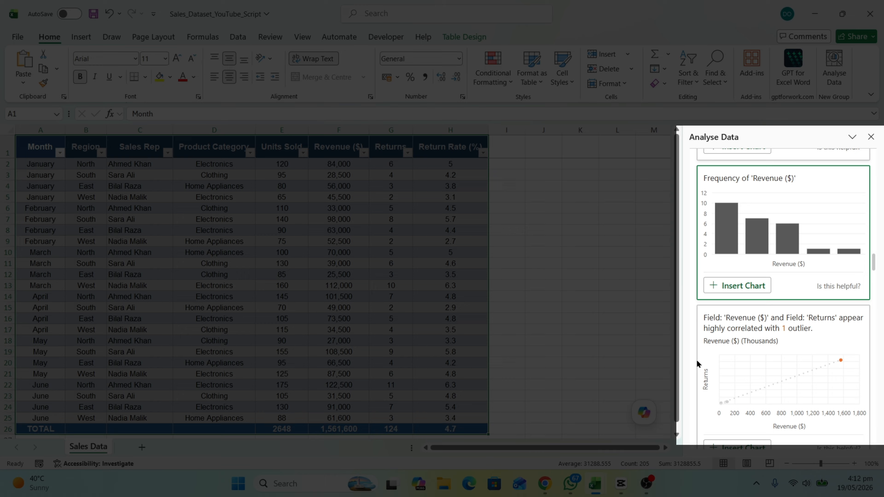
scroll(697, 364, down, 4)
scroll(697, 362, down, 4)
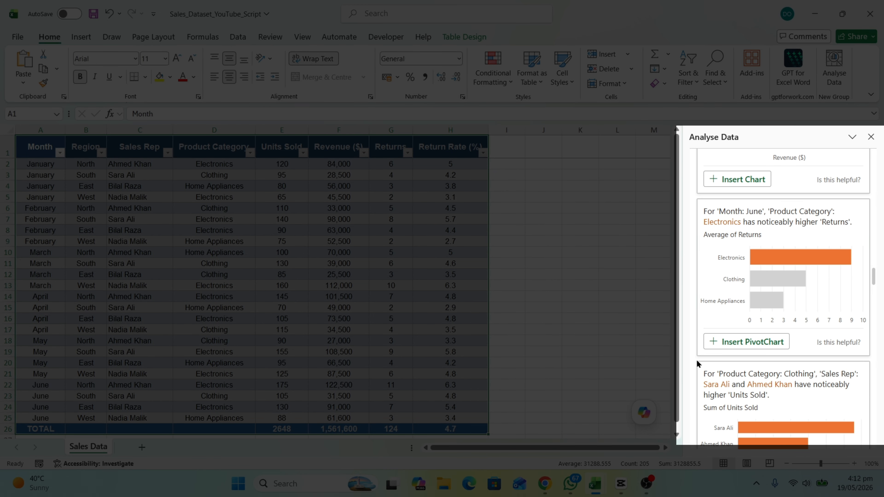
scroll(696, 362, down, 4)
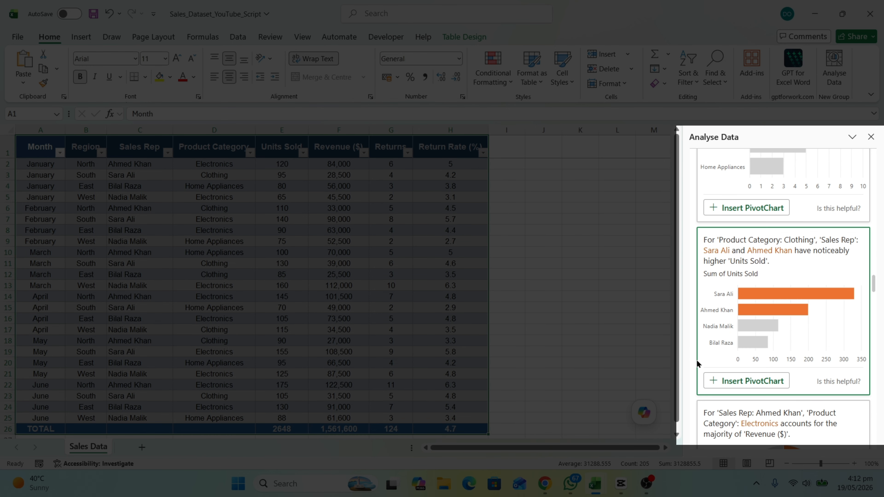
scroll(697, 362, down, 14)
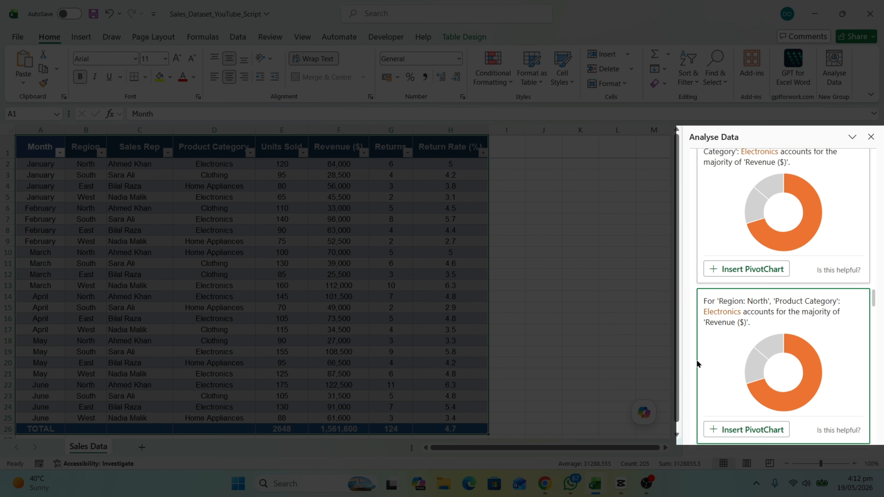
scroll(696, 359, down, 17)
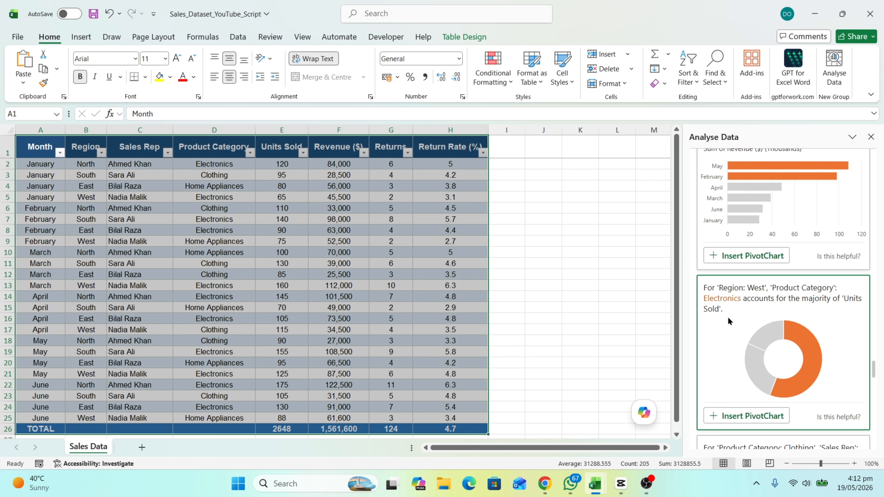
Insert the suggested PivotChart of Units Sold by Product Category for the West region, and return to the start of the insights.
click(715, 415)
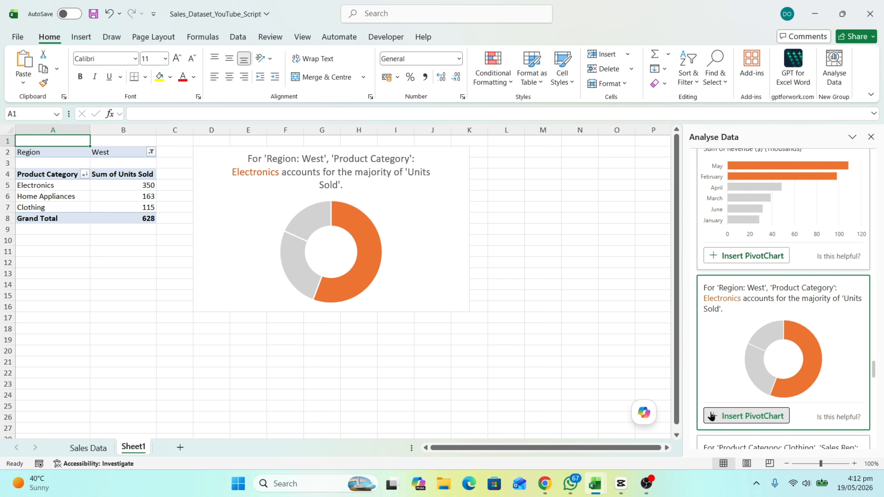
scroll(648, 411, down, 2)
scroll(754, 310, up, 12)
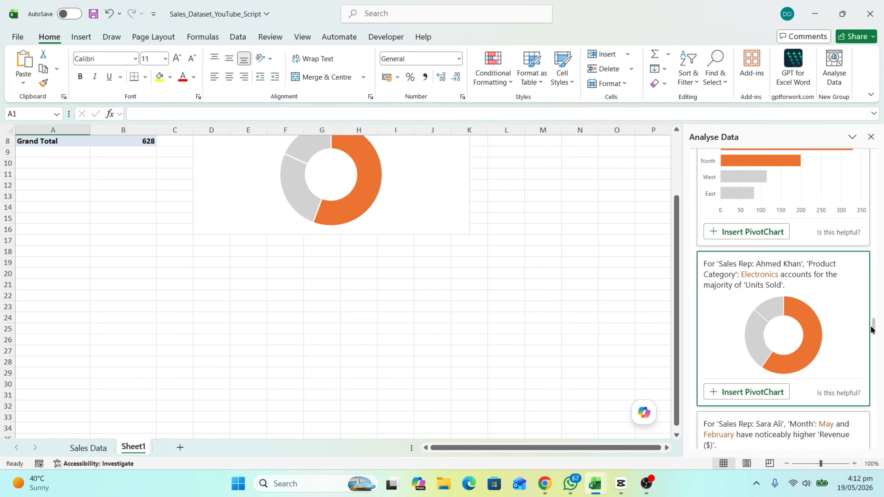
drag(873, 328, 858, 114)
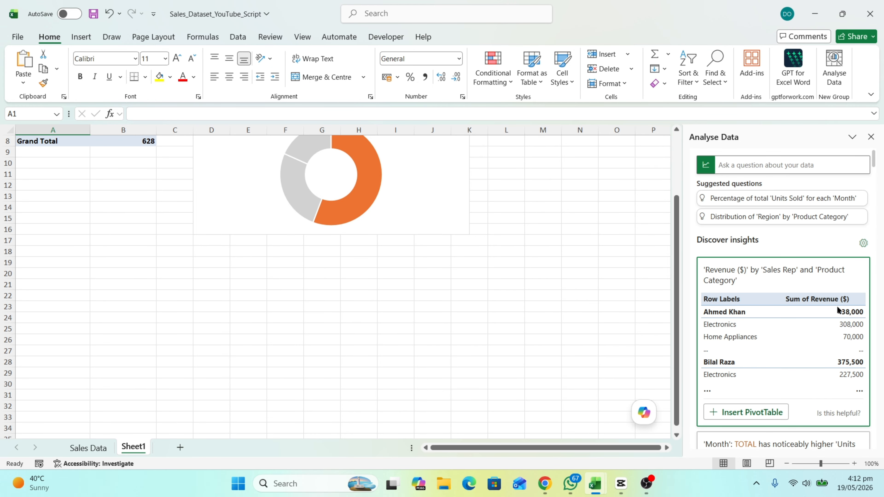
Ask Analyse Data "Which sales rep had the highest revenue in the north region".
click(773, 168)
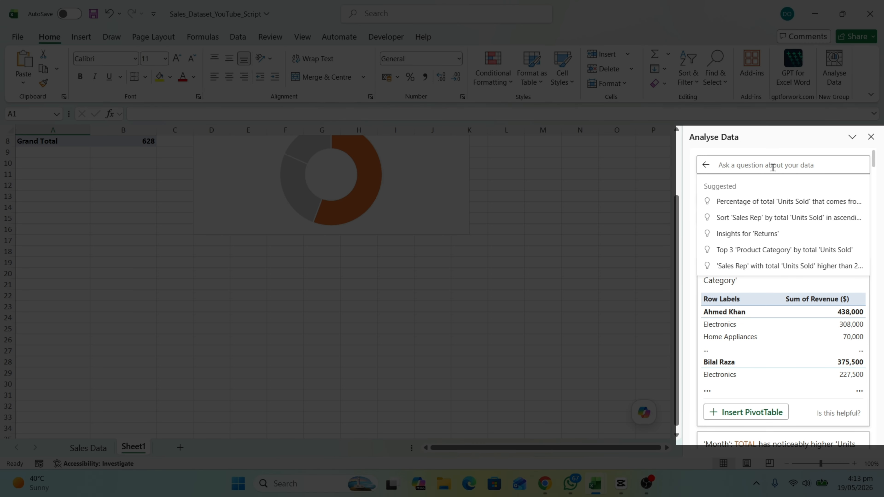
text(Which sa)
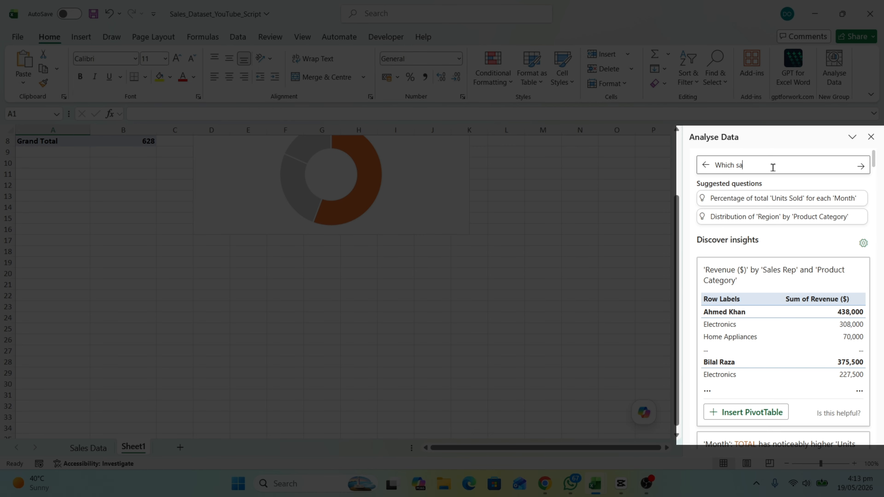
text(les rep had the highest revenue in the north region)
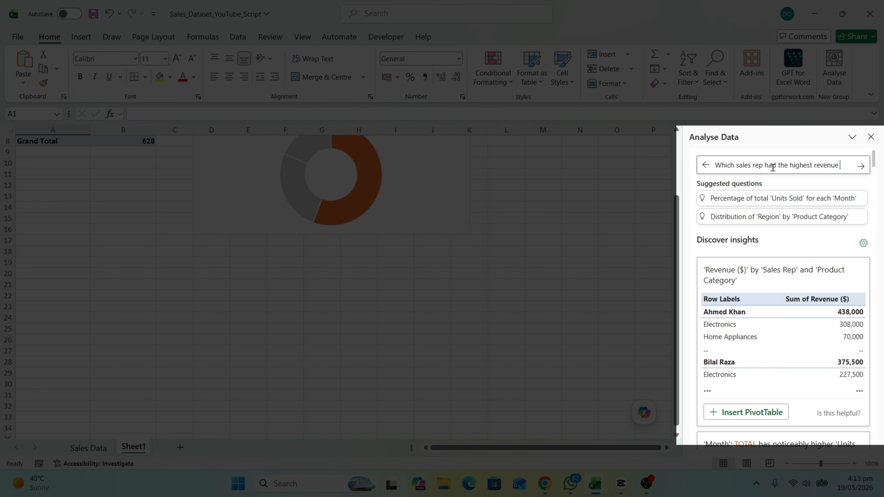
key(Return)
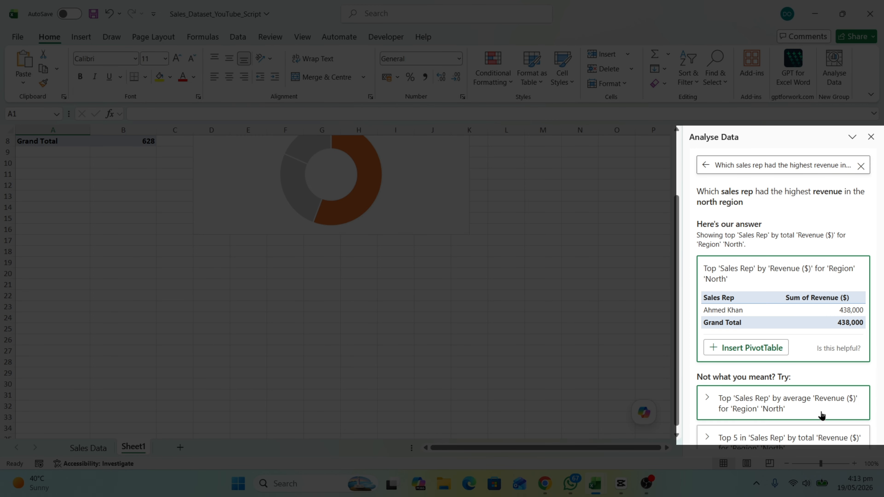
Replace the question with one asking for the average return rate by product category, and submit it.
double_click(828, 158)
key(ctrl+a)
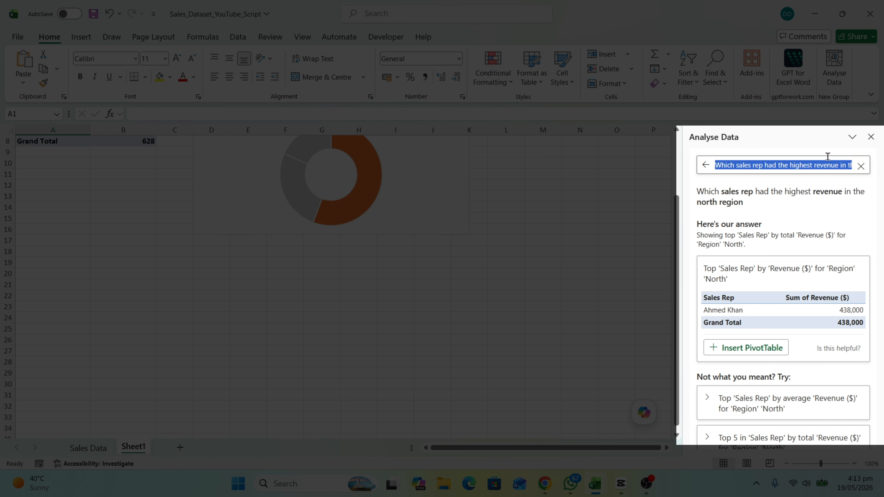
text(What is the avergare return rate)
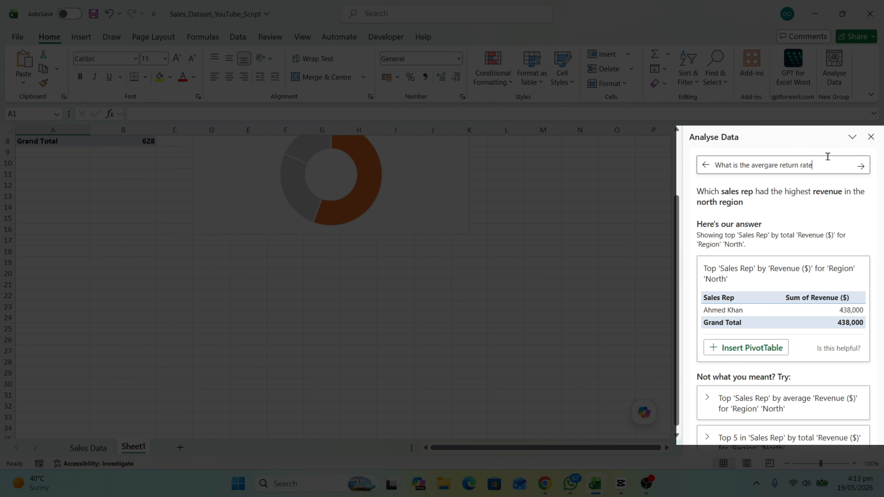
text( by product category)
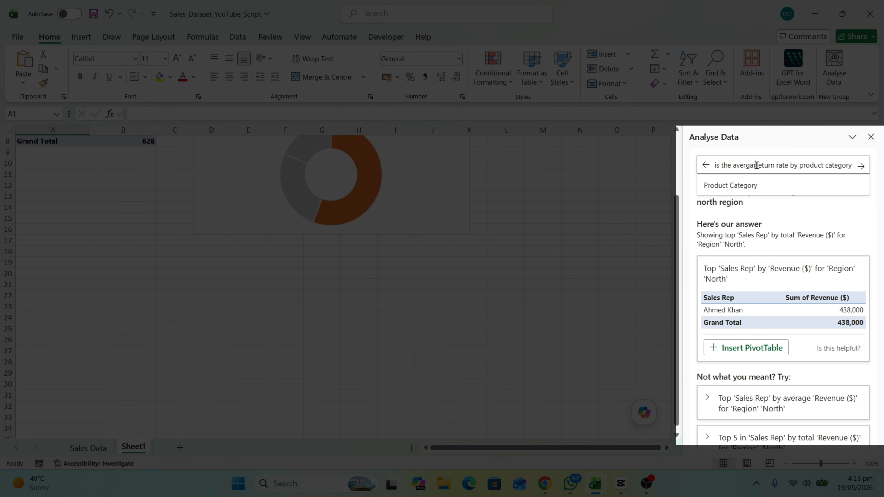
key(Return)
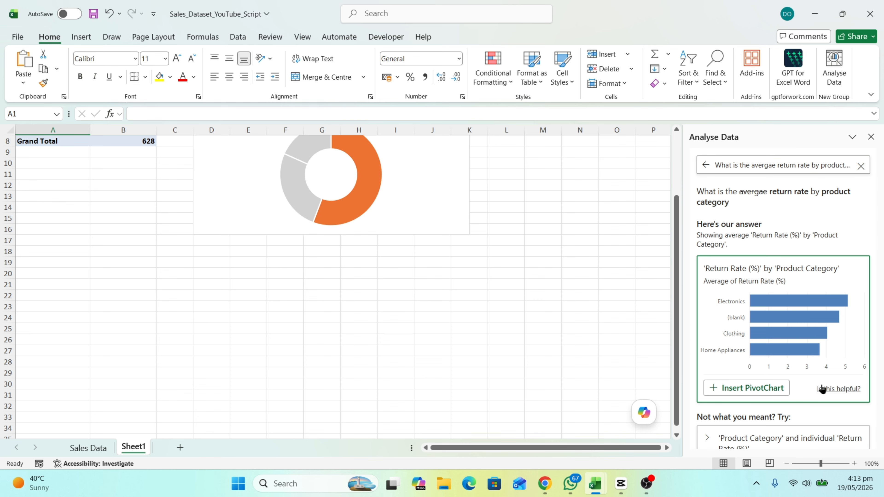
Insert the answer on Return Rate (%) by Product Category as a PivotChart, and check the alternative interpretation offered.
click(766, 389)
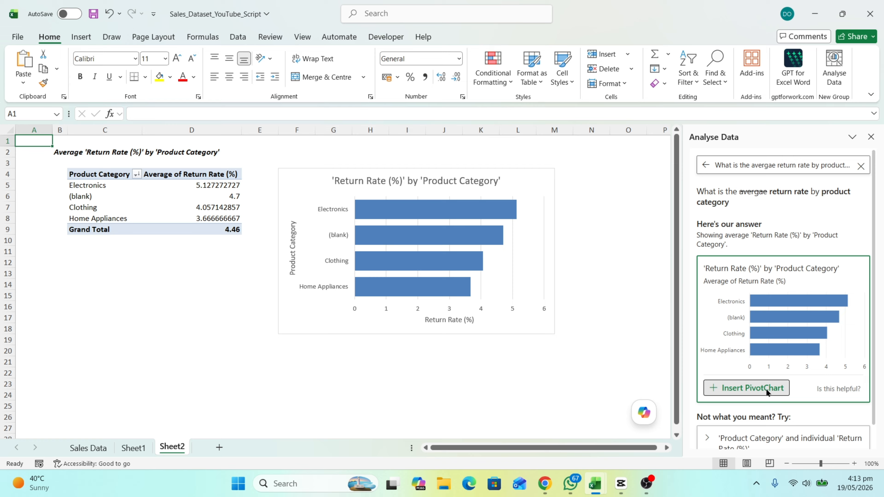
scroll(766, 389, down, 1)
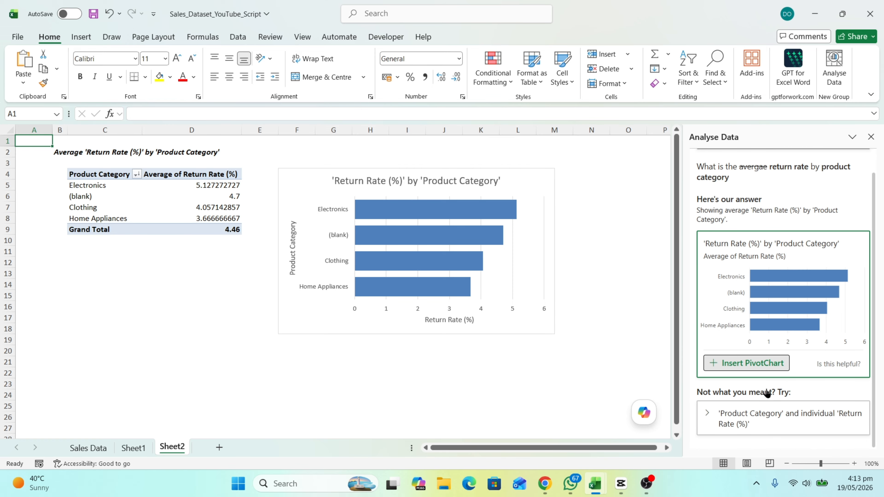
scroll(766, 390, up, 1)
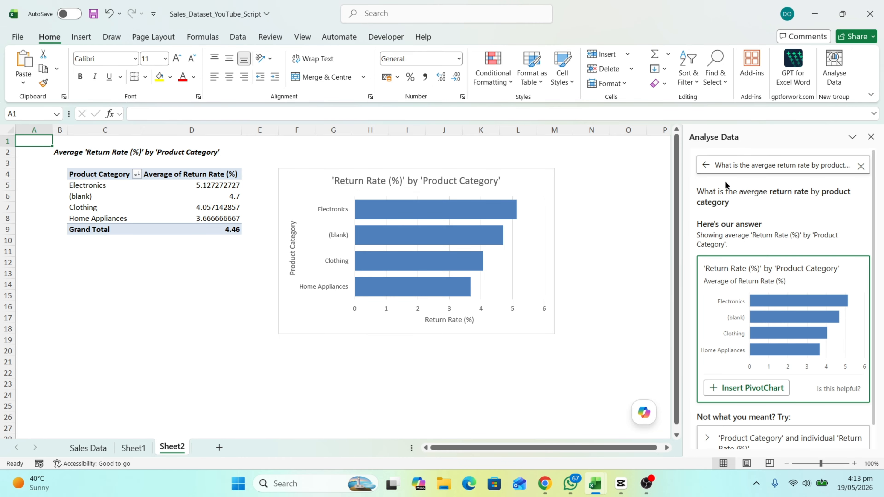
Leave the question's answer and examine the full list of suggested insights, ending back at its start.
click(705, 165)
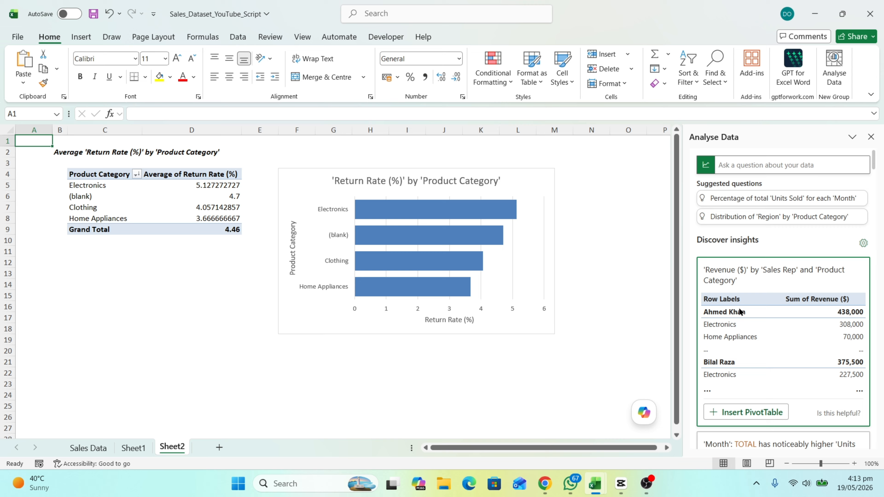
scroll(787, 351, down, 10)
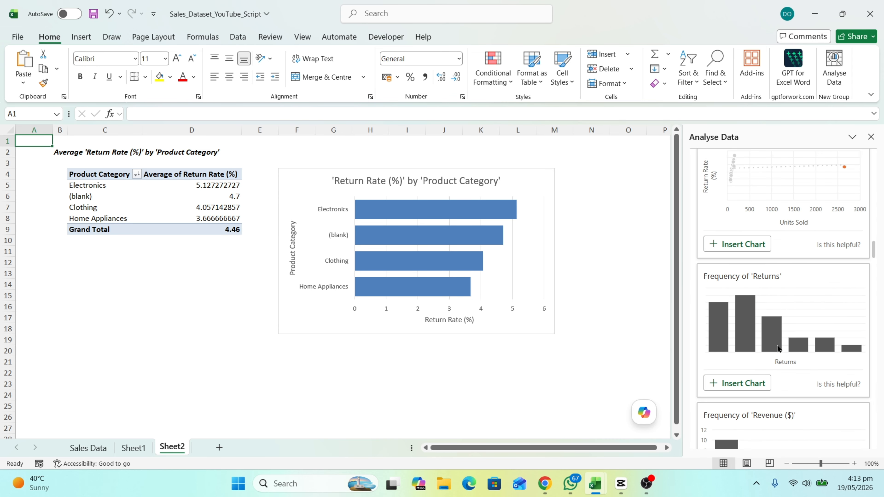
scroll(778, 348, down, 5)
scroll(778, 349, down, 5)
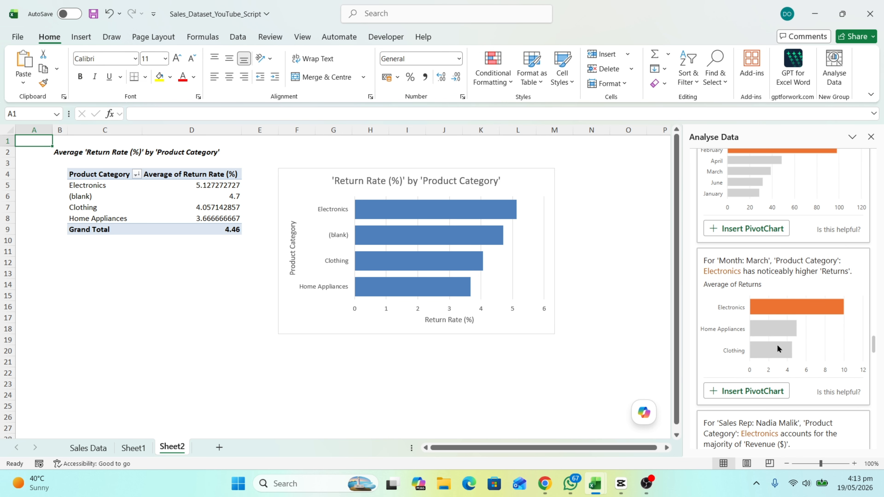
scroll(778, 349, down, 10)
scroll(778, 349, down, 5)
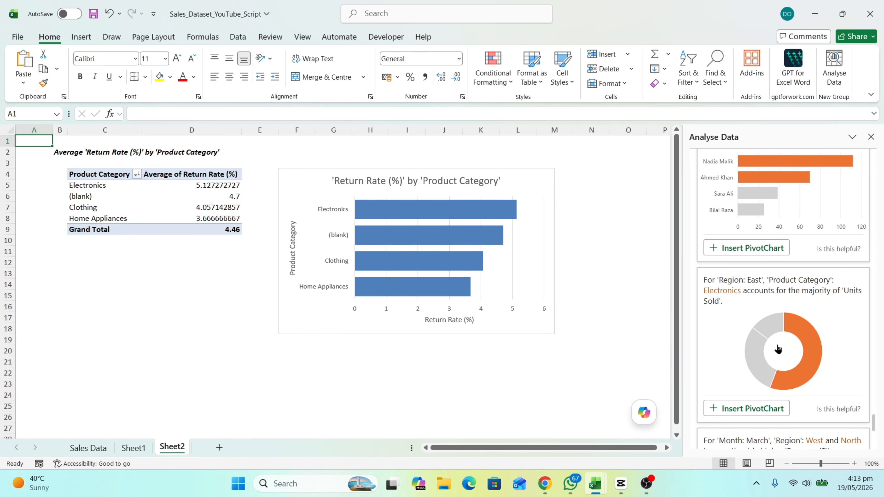
scroll(778, 348, down, 5)
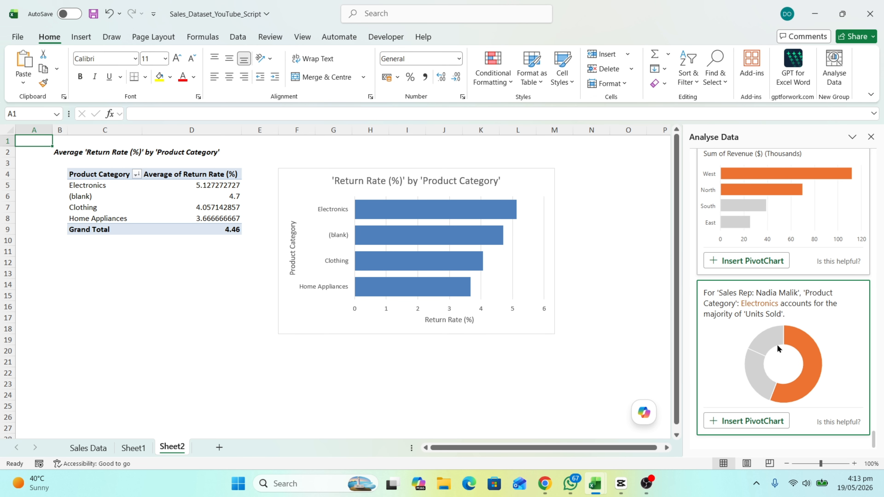
scroll(778, 348, down, 10)
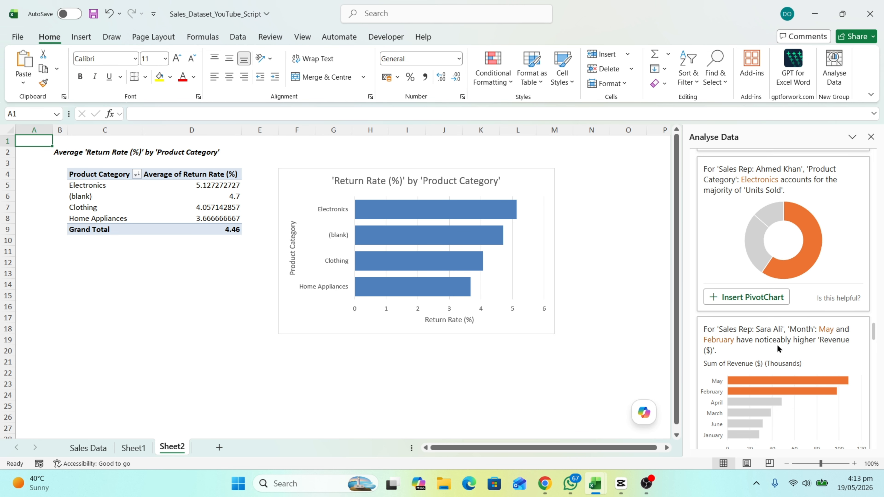
scroll(777, 344, up, 15)
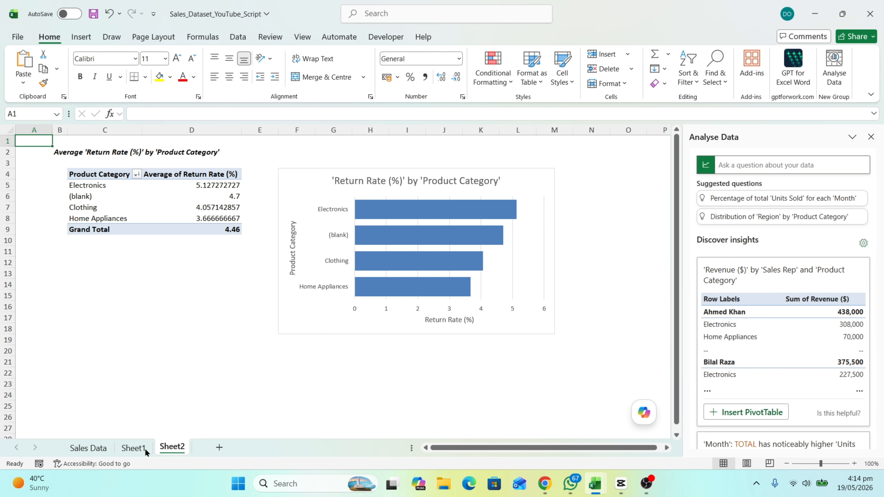
Check Sheet1, go back to the Sales Data sheet and deselect the table by selecting empty cell K10.
click(127, 450)
click(89, 450)
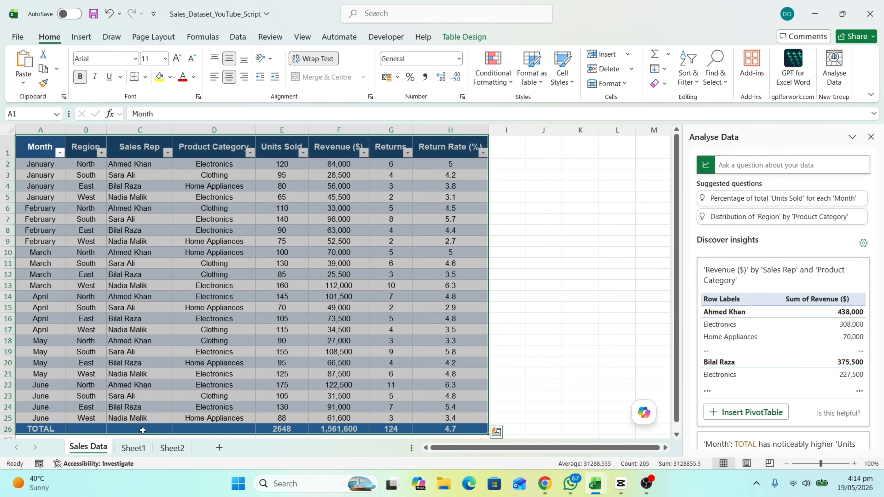
click(564, 252)
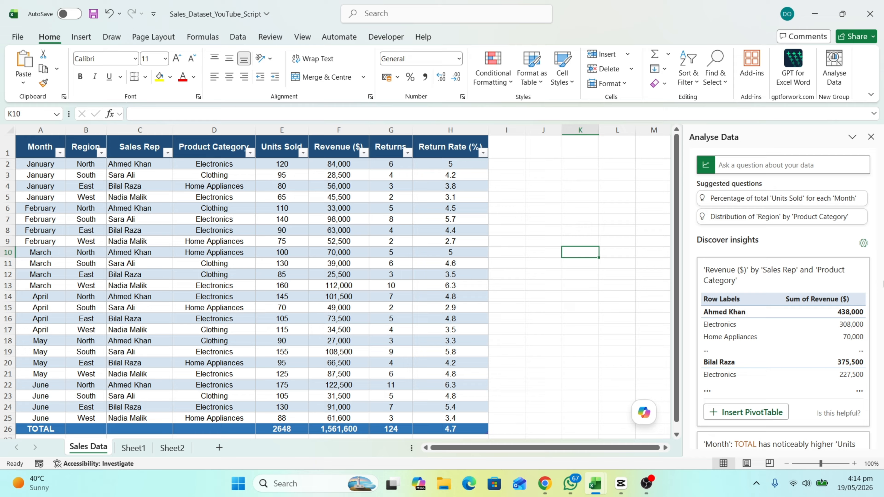